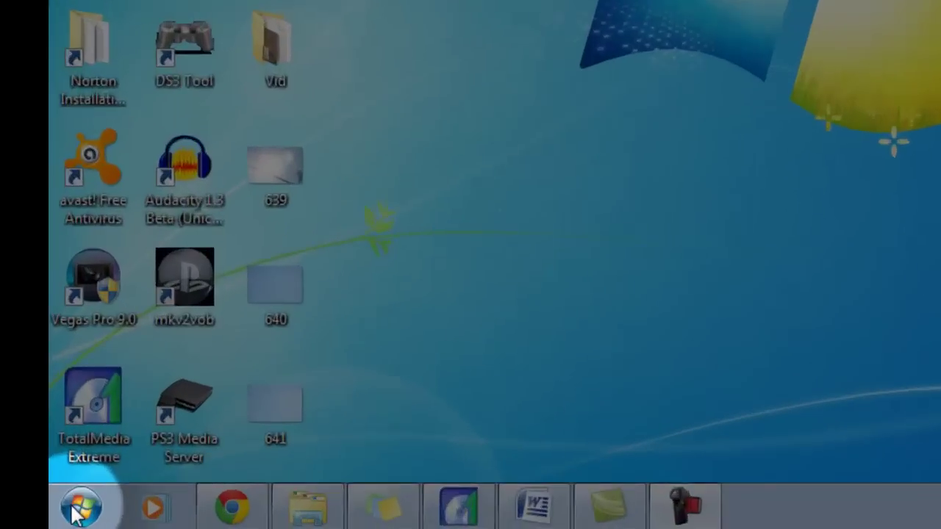
# Search the Start menu for 'regedit' and launch the regedit result.
pyautogui.click(74, 508)
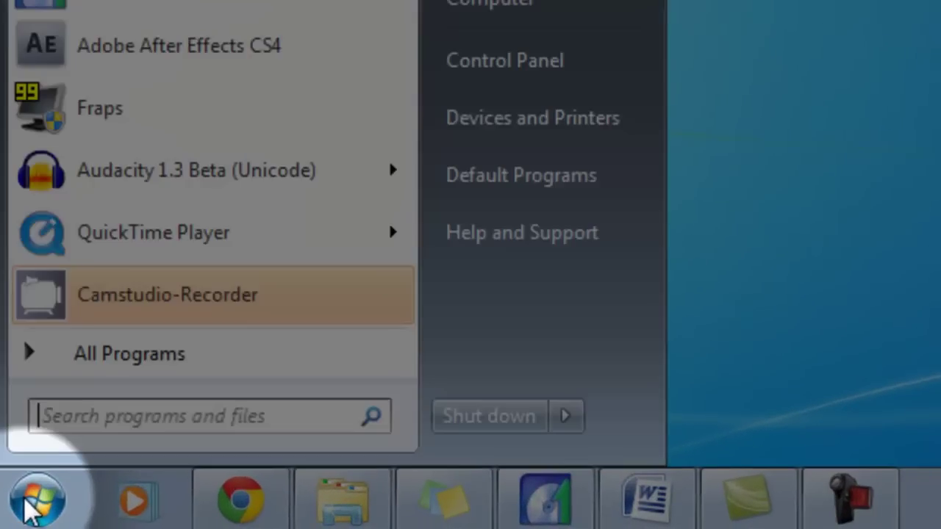
pyautogui.click(193, 408)
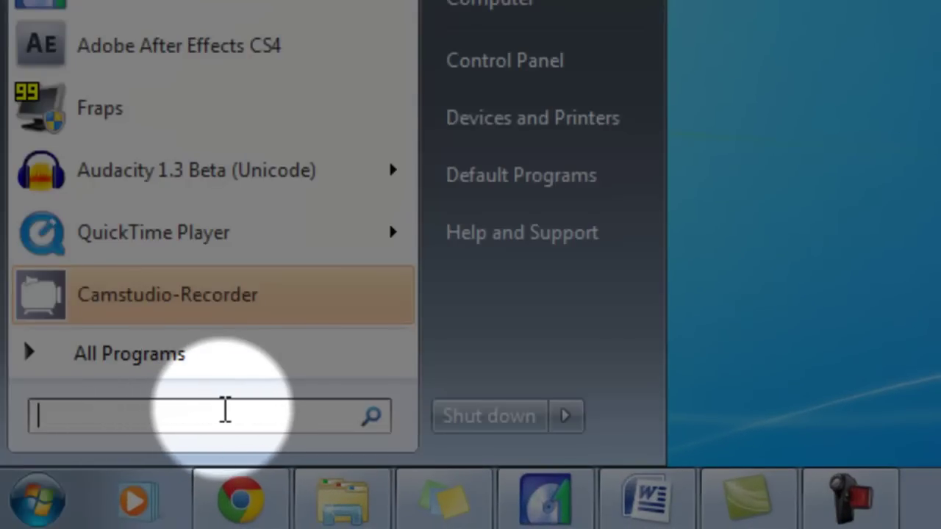
pyautogui.write('regh')
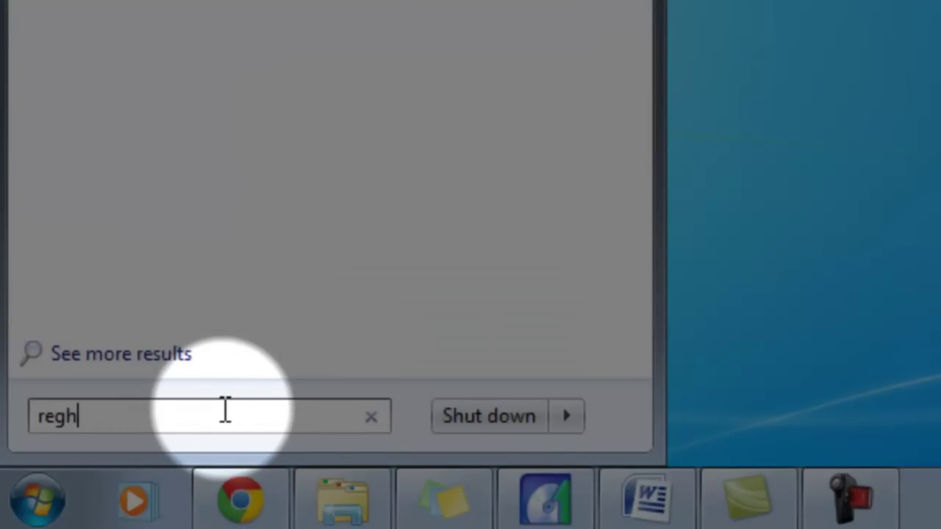
pyautogui.press('BackSpace')
pyautogui.write('e')
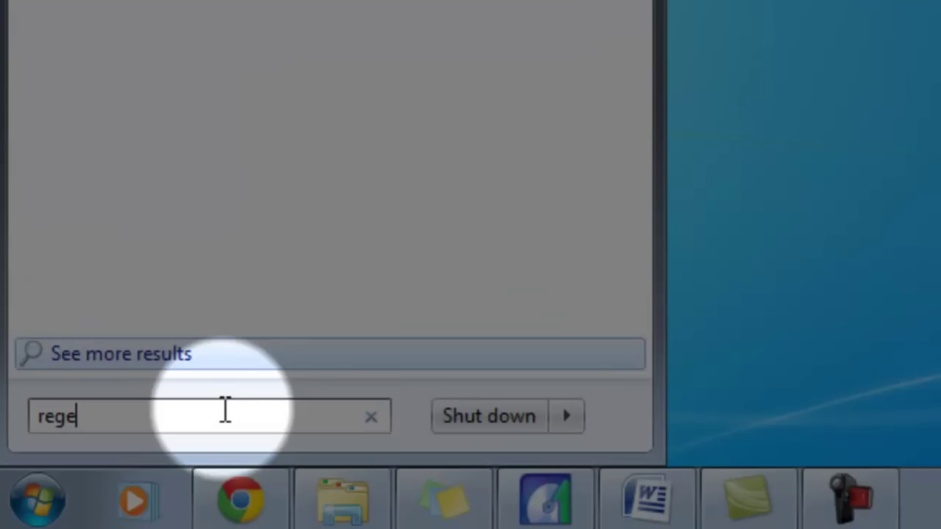
pyautogui.write('du')
pyautogui.press('BackSpace')
pyautogui.write('it')
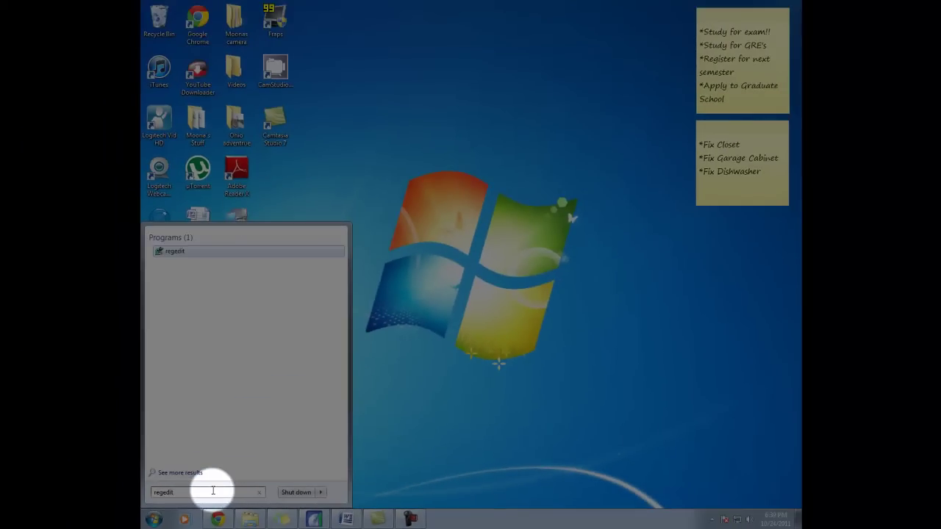
pyautogui.click(163, 252)
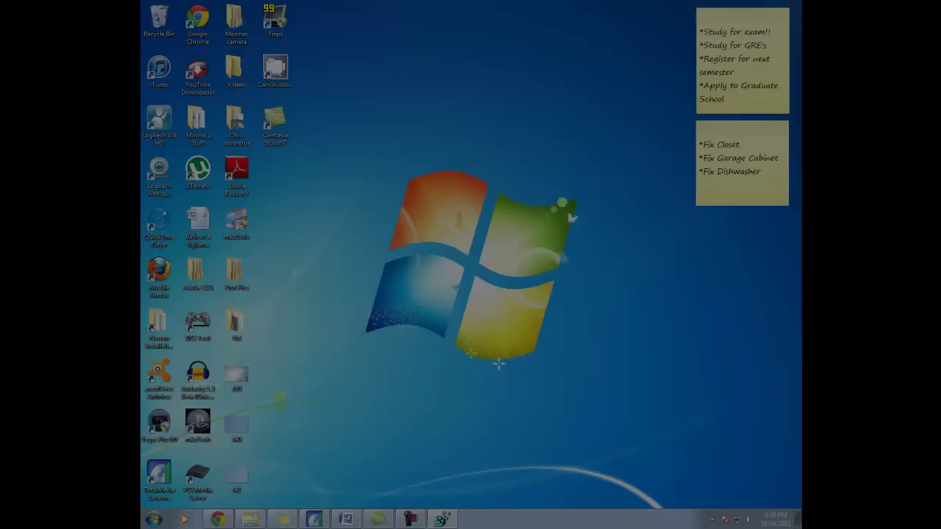
# Expand HKEY_LOCAL_MACHINE\SYSTEM\CurrentControlSet to show Control, Enum and services.
pyautogui.moveTo(490, 36); pyautogui.dragTo(367, 25)
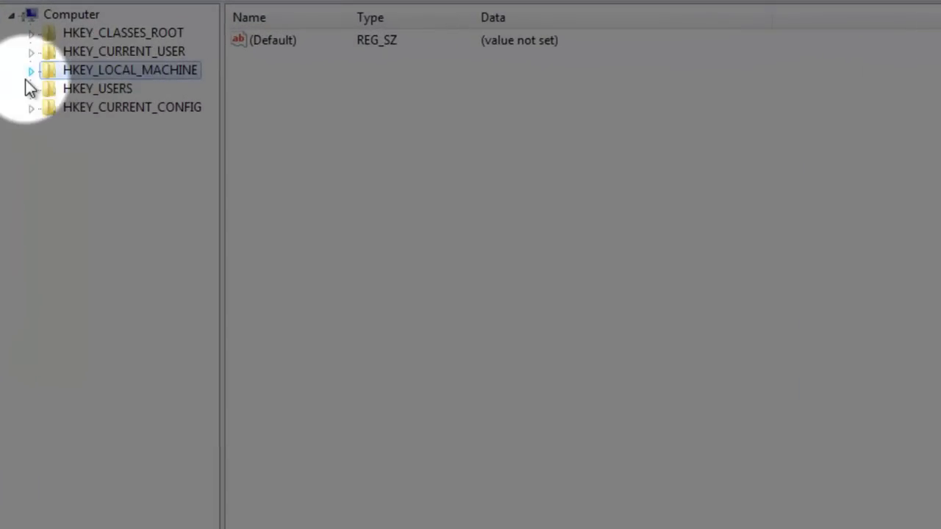
pyautogui.click(221, 75)
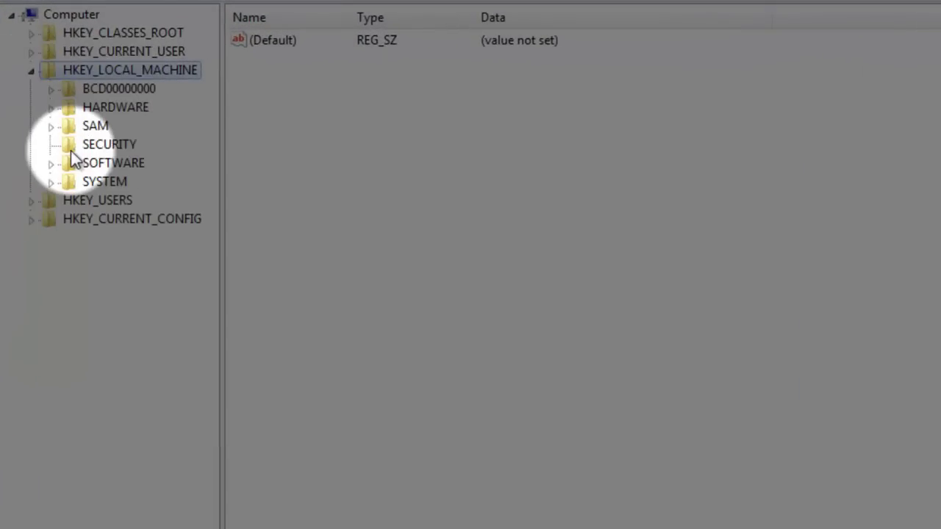
pyautogui.click(47, 183)
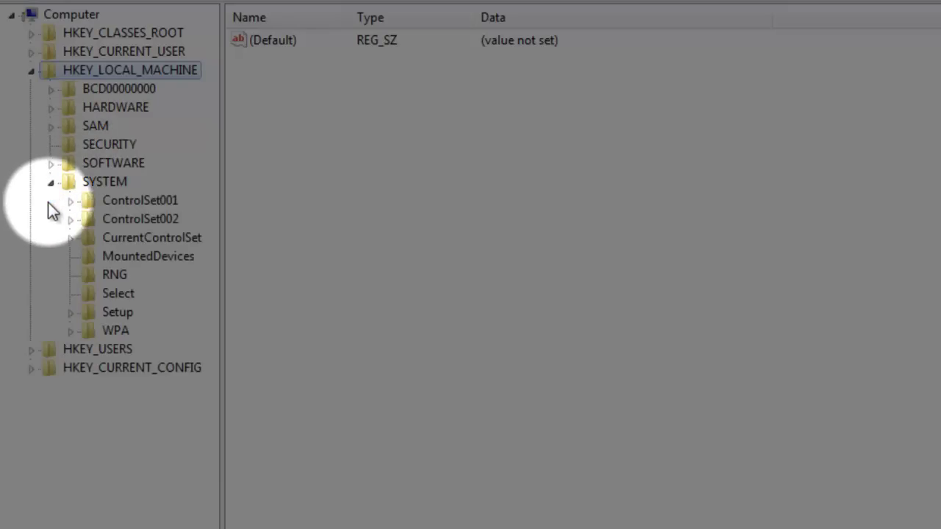
pyautogui.click(71, 239)
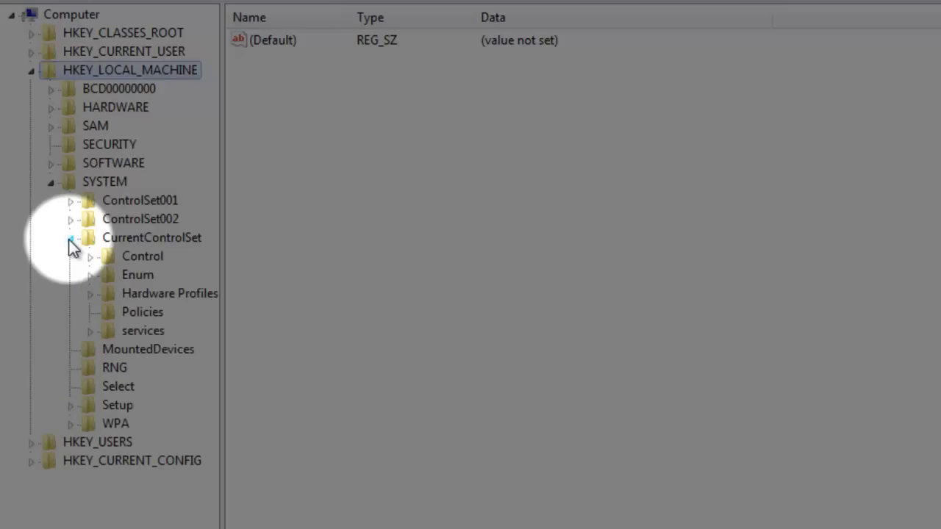
# Select the Control\Class\{4D36E965-E325-11CE-BFC1-08002BE10318} key to list its values, including LowerFilters.
pyautogui.click(89, 258)
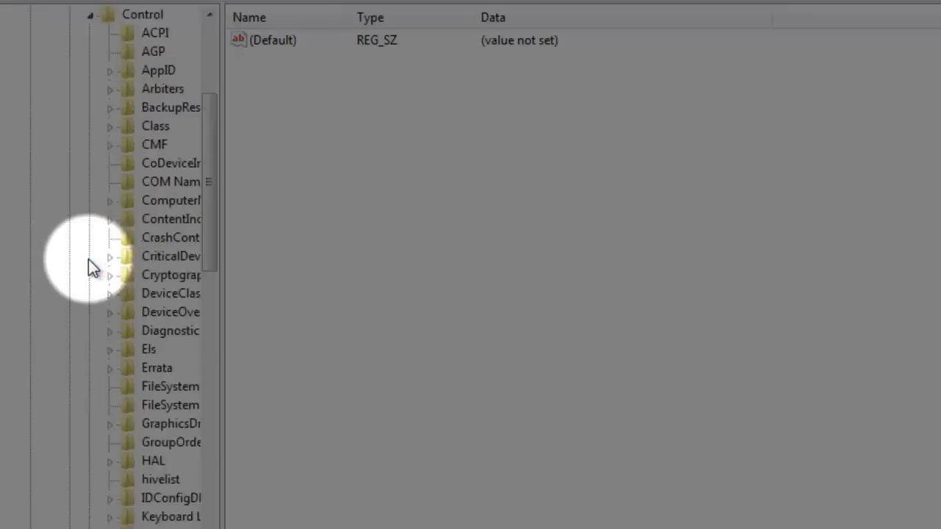
pyautogui.click(109, 128)
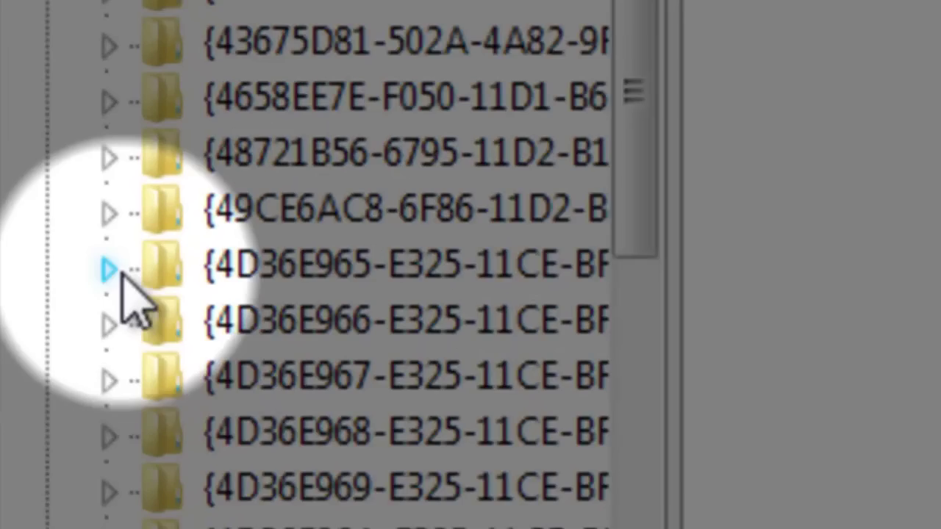
pyautogui.click(117, 271)
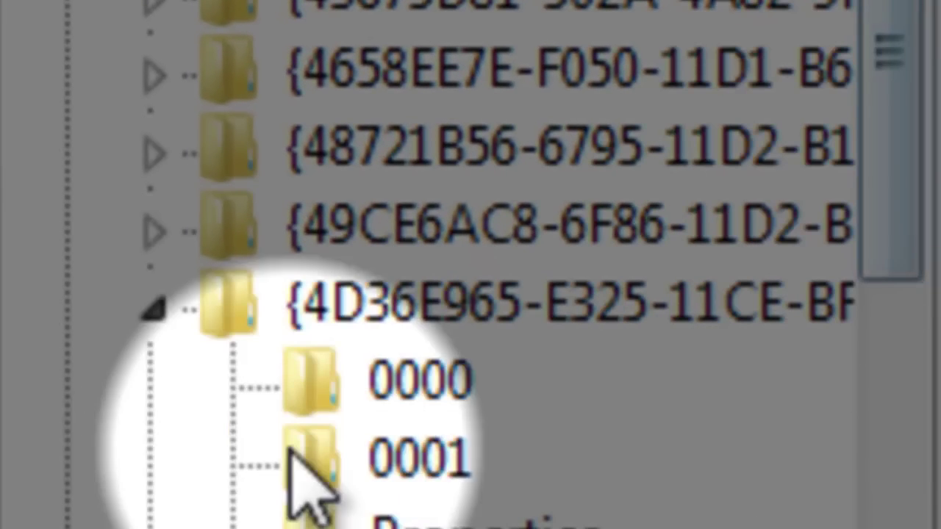
pyautogui.click(153, 310)
pyautogui.click(265, 309)
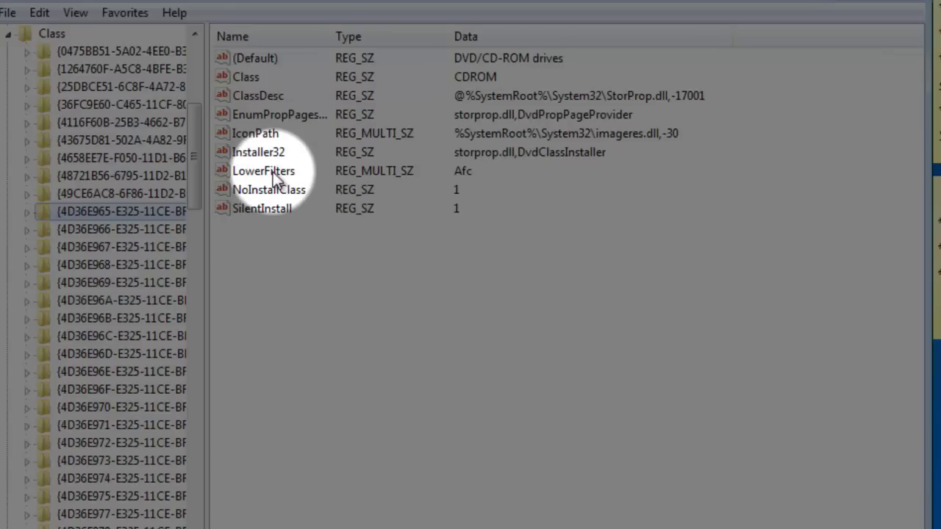
# Delete the LowerFilters value, confirm with Yes, and close Registry Editor.
pyautogui.rightClick(247, 177)
pyautogui.press('Escape')
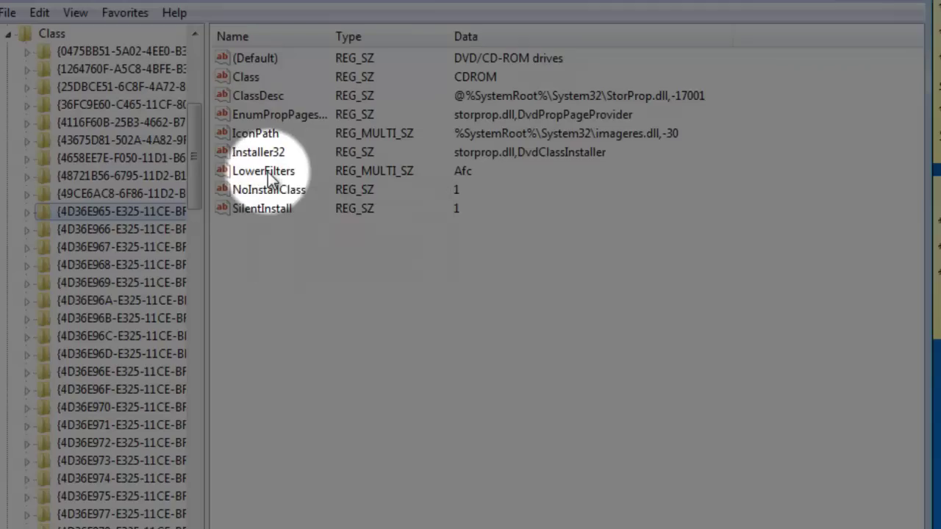
pyautogui.rightClick(270, 173)
pyautogui.click(353, 242)
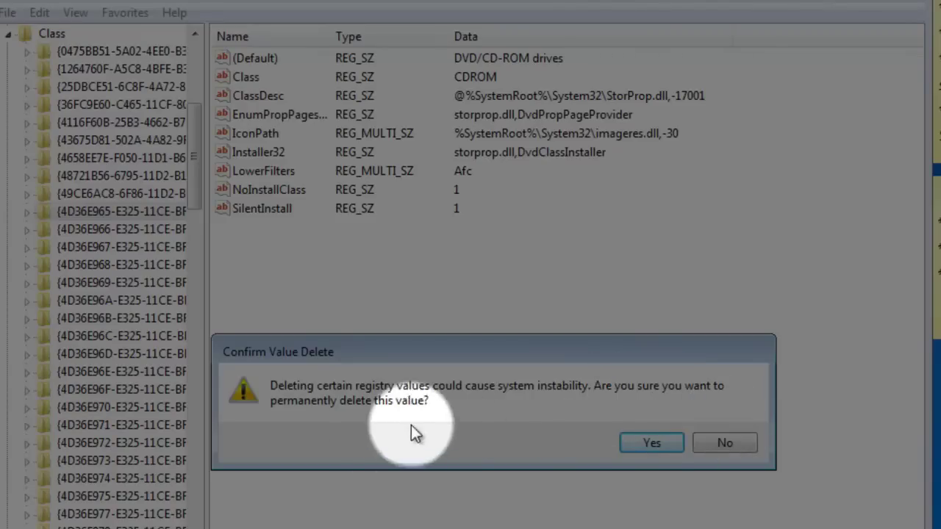
pyautogui.click(651, 444)
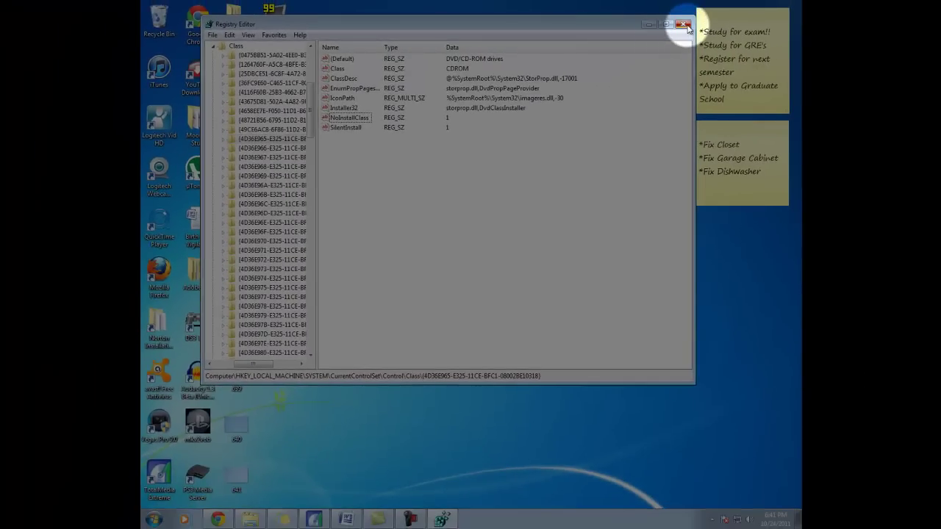
pyautogui.click(684, 26)
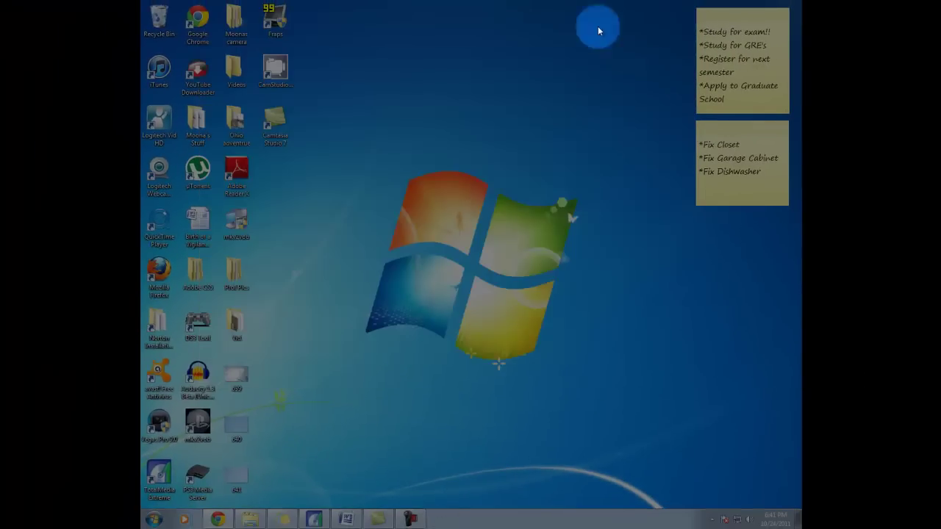
# Open the Computer window listing the machine's drives from the Start menu.
pyautogui.click(153, 520)
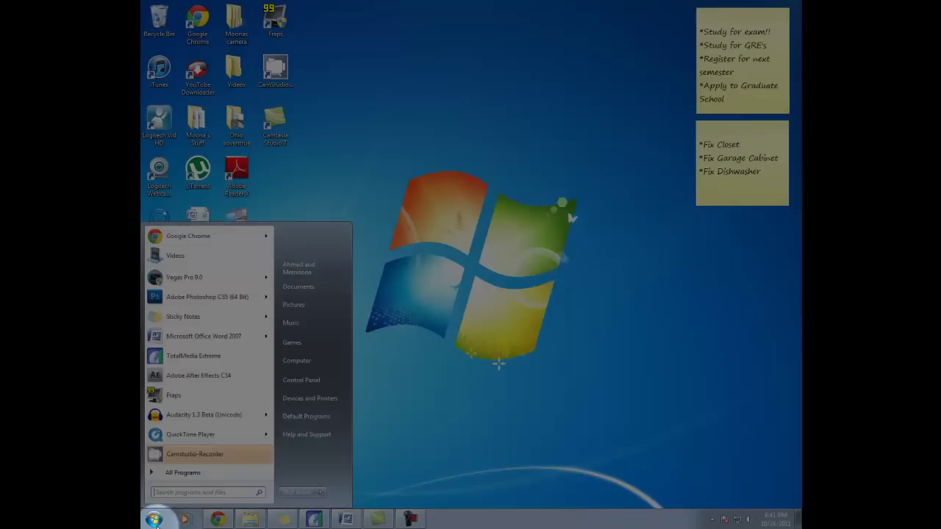
pyautogui.click(320, 491)
pyautogui.click(417, 390)
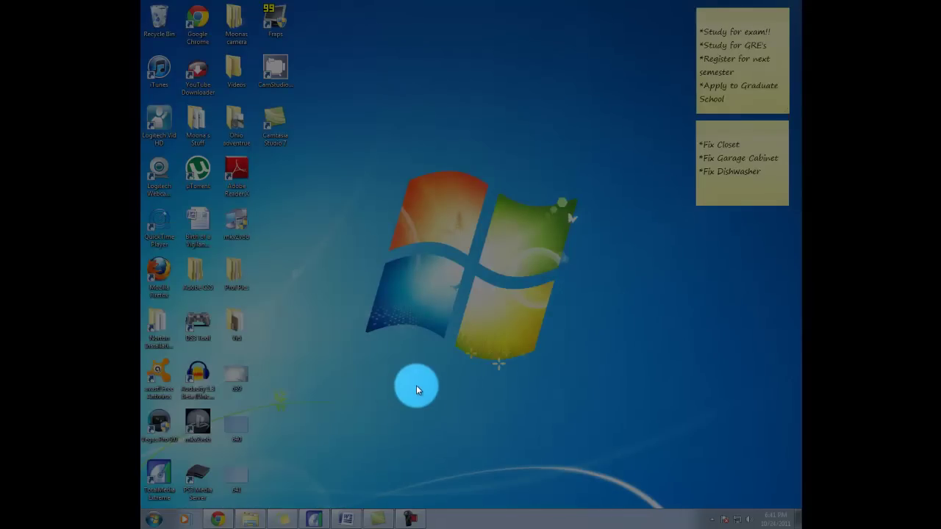
pyautogui.click(154, 519)
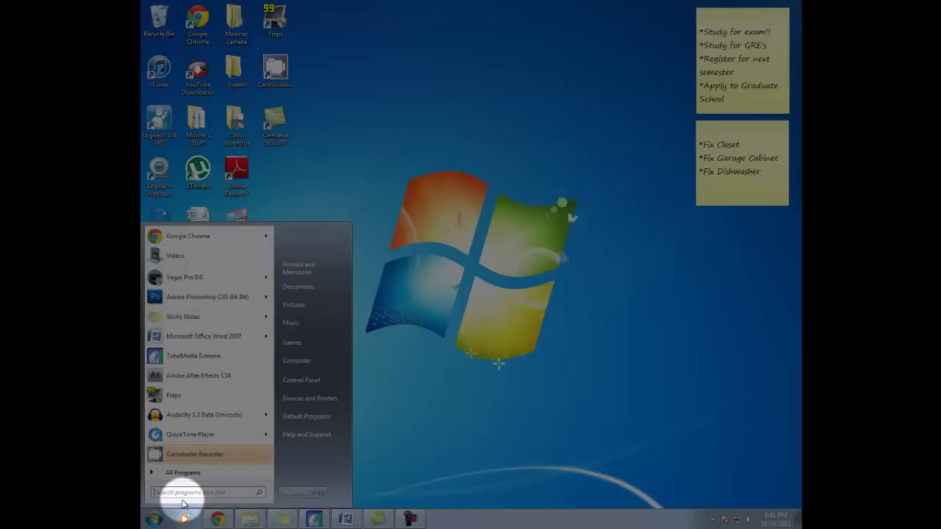
pyautogui.click(300, 362)
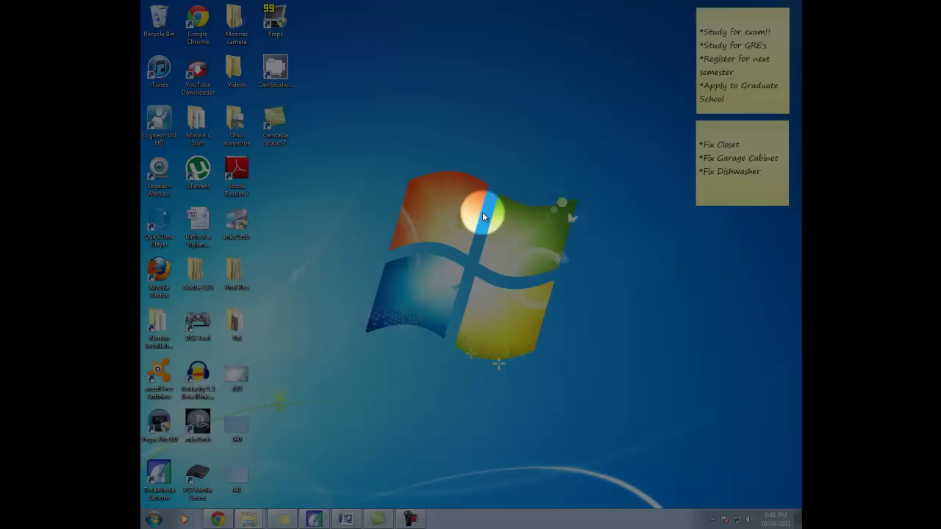
# Check that DVD Drive (D:) is listed beside the hard disks, then close Computer.
pyautogui.moveTo(404, 83); pyautogui.dragTo(439, 73)
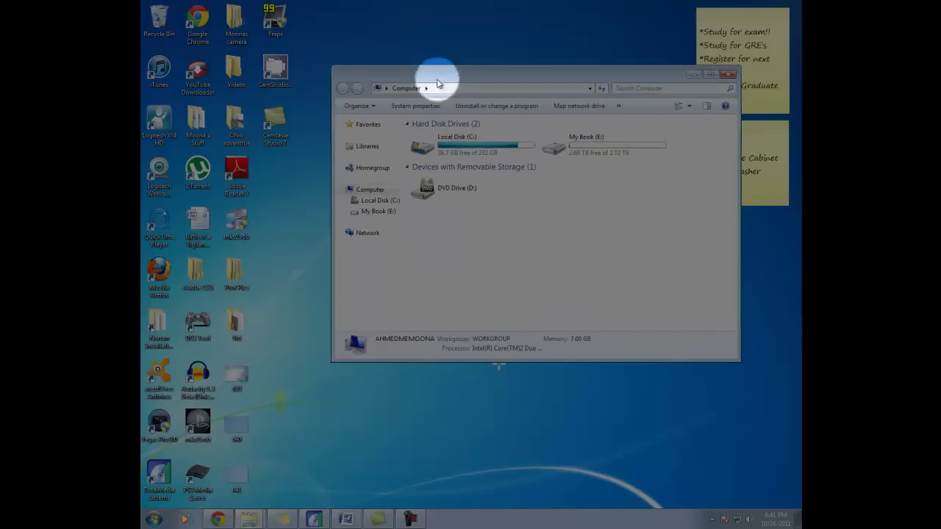
pyautogui.click(427, 188)
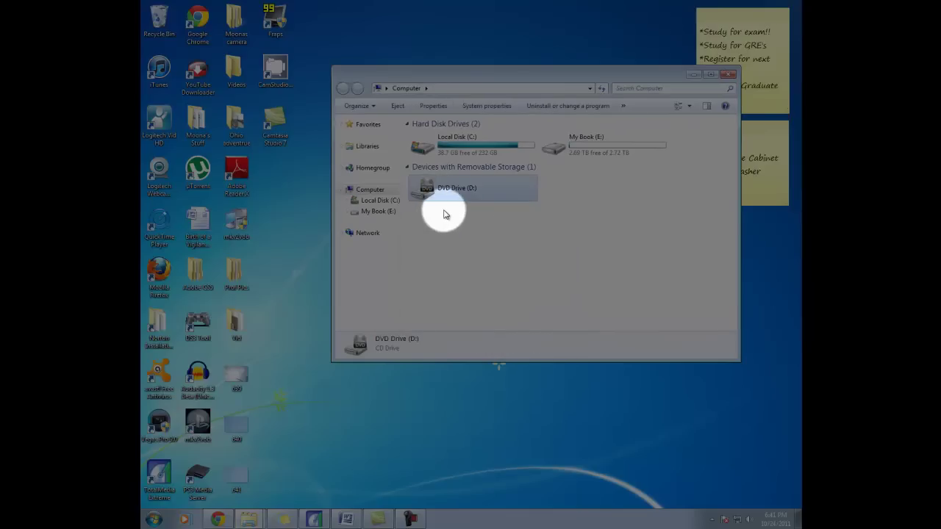
pyautogui.click(481, 251)
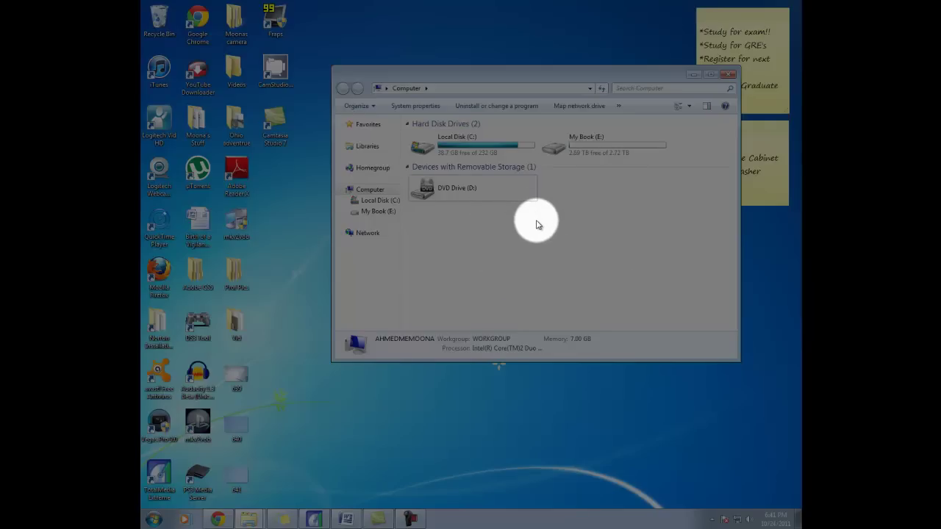
pyautogui.click(729, 75)
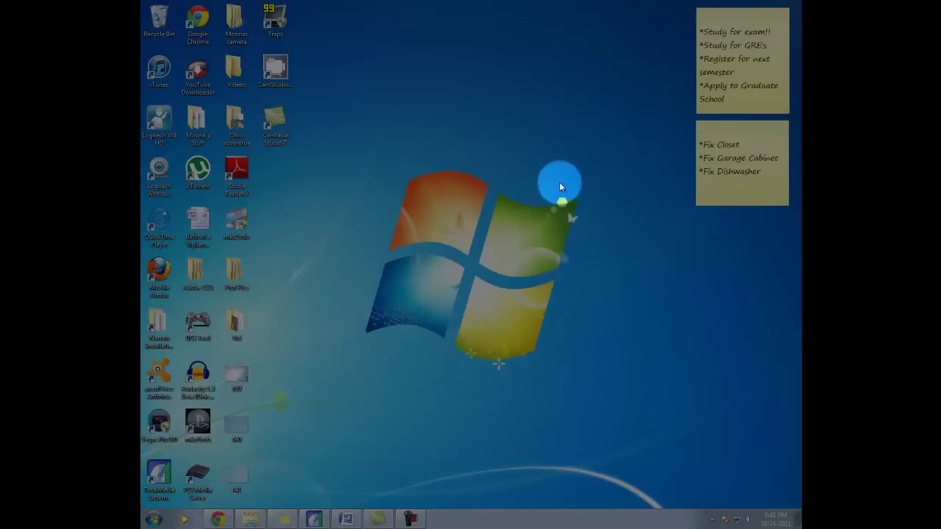